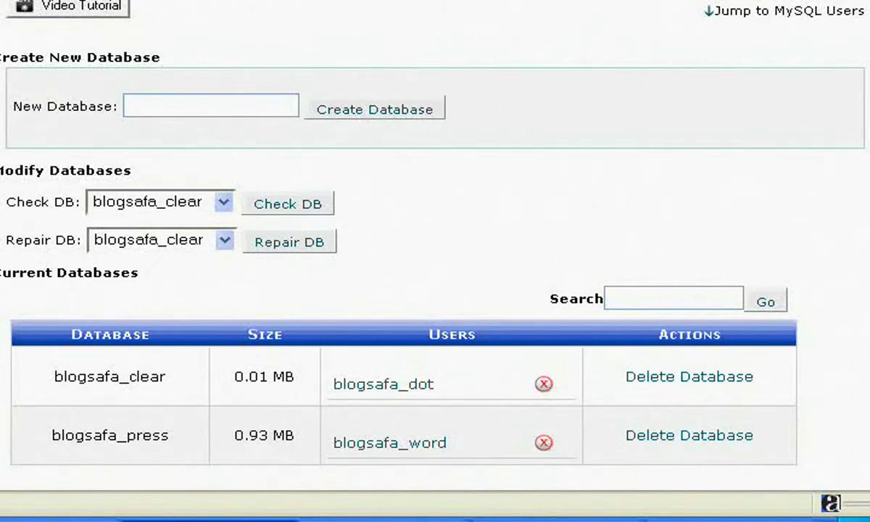
Step: Create a MySQL database named dotclear, producing blogsafa_dotclear
left_click(259, 102)
type("dot")
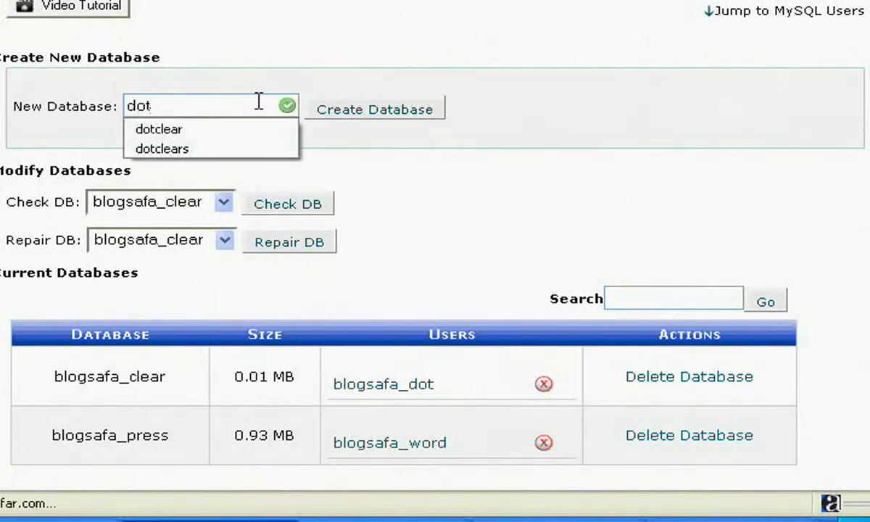
key("Down")
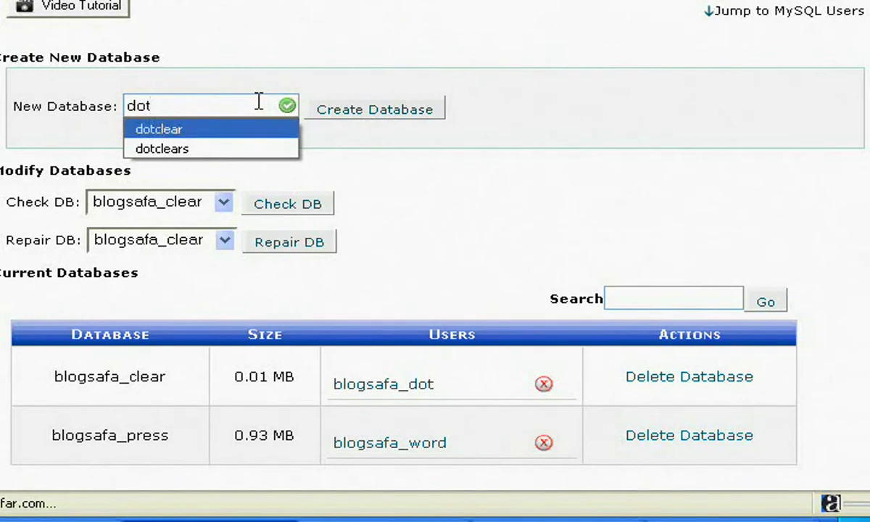
key("Return")
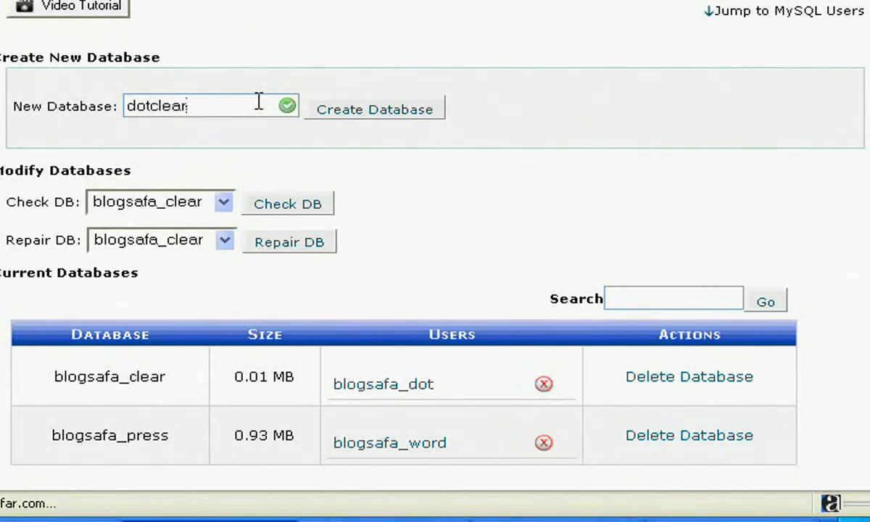
left_click(360, 118)
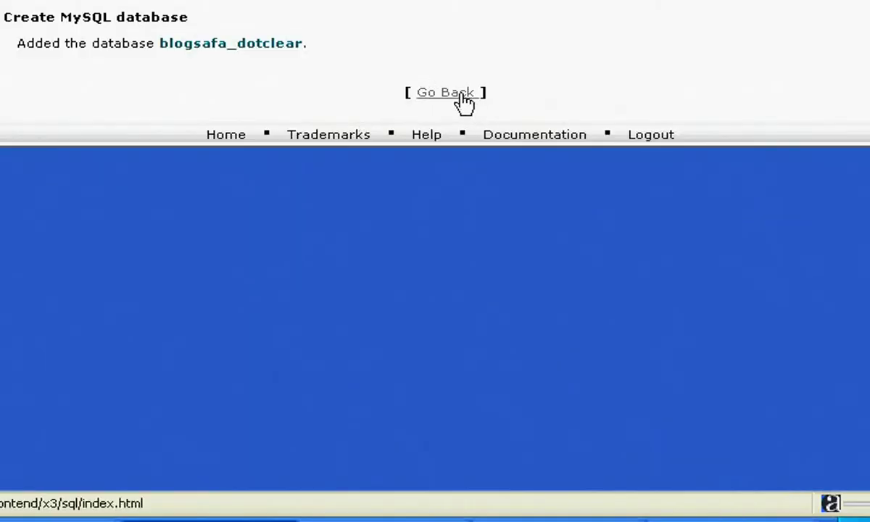
Step: Add the MySQL user blogdot, entering and confirming its password
left_click(460, 95)
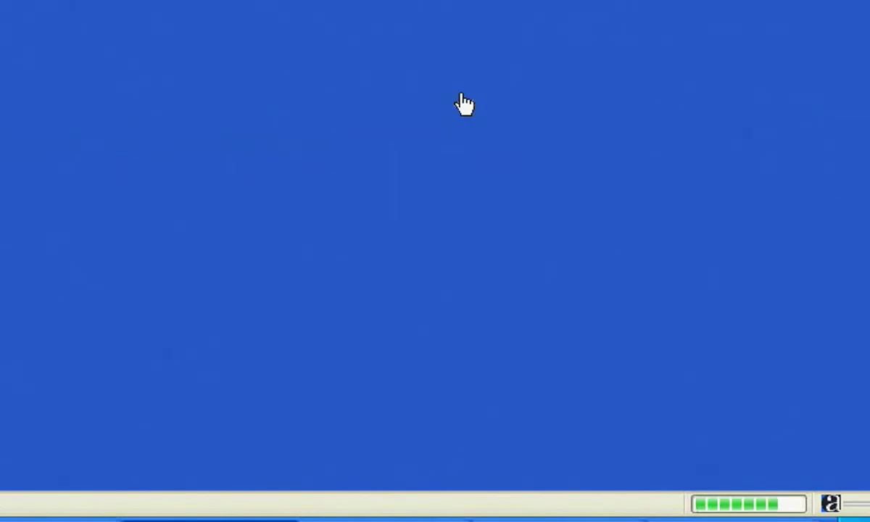
scroll(435, 290, "down", 3)
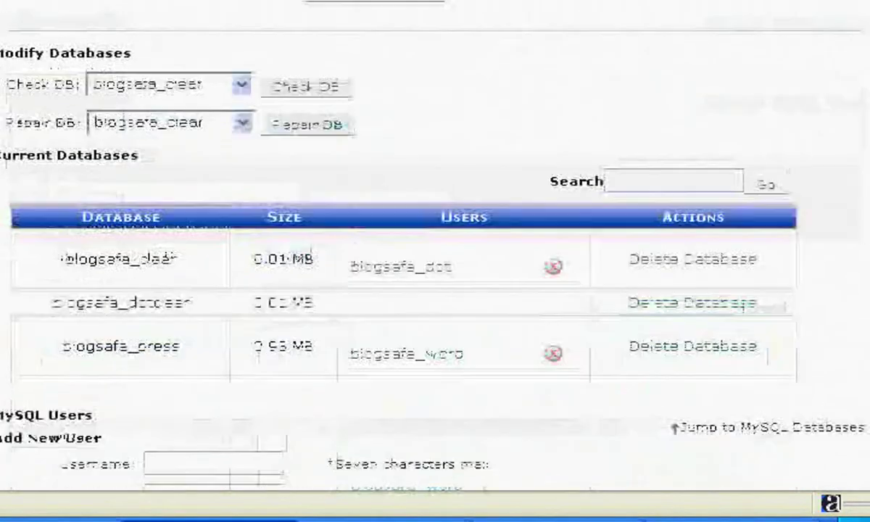
scroll(435, 290, "down", 3)
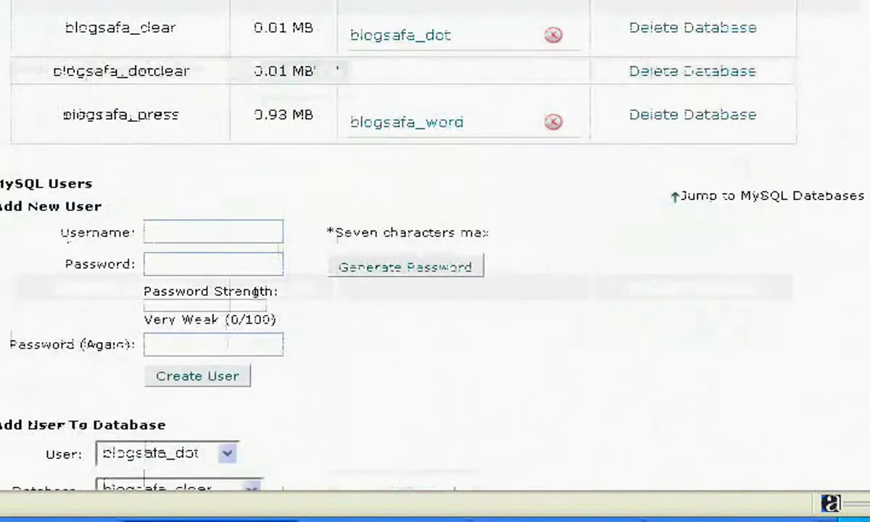
scroll(436, 290, "down", 3)
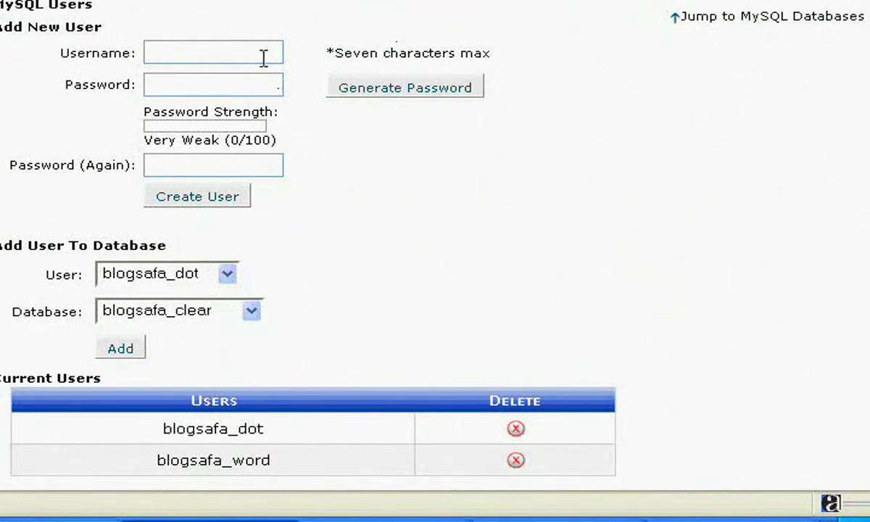
type("blogdot")
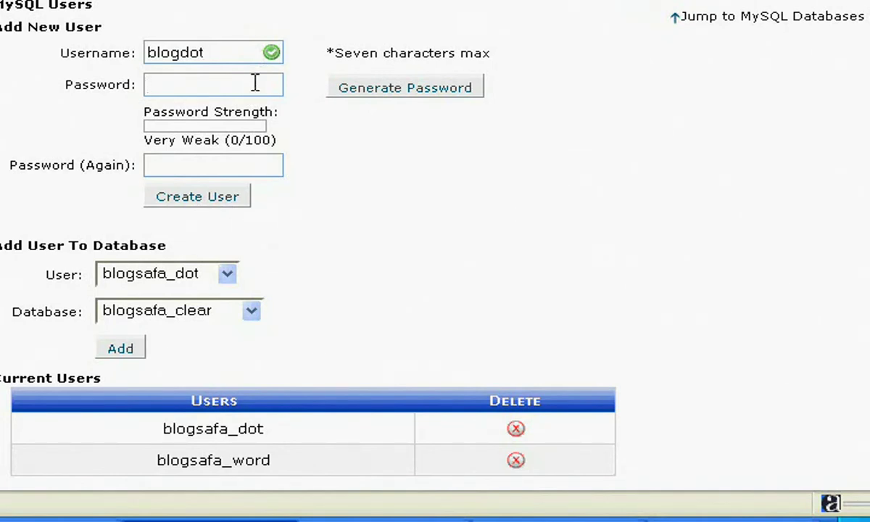
type("****")
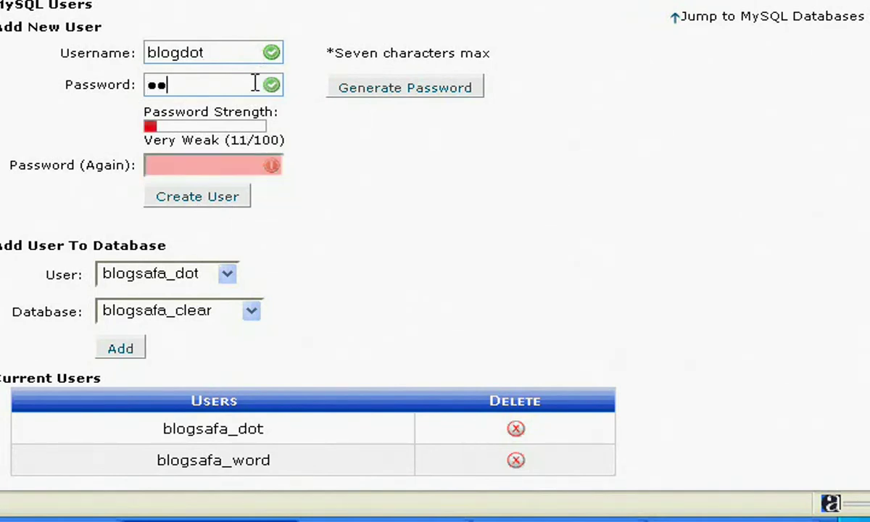
type("*****")
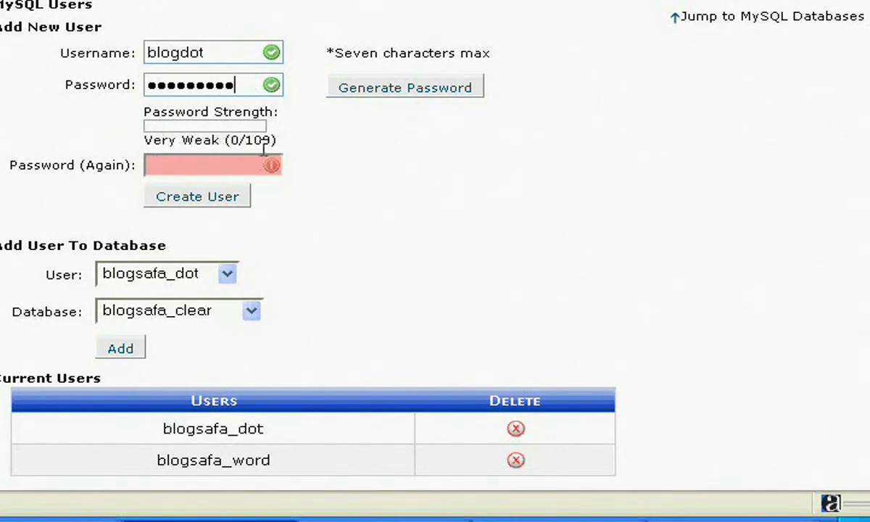
left_click(240, 165)
type("**********")
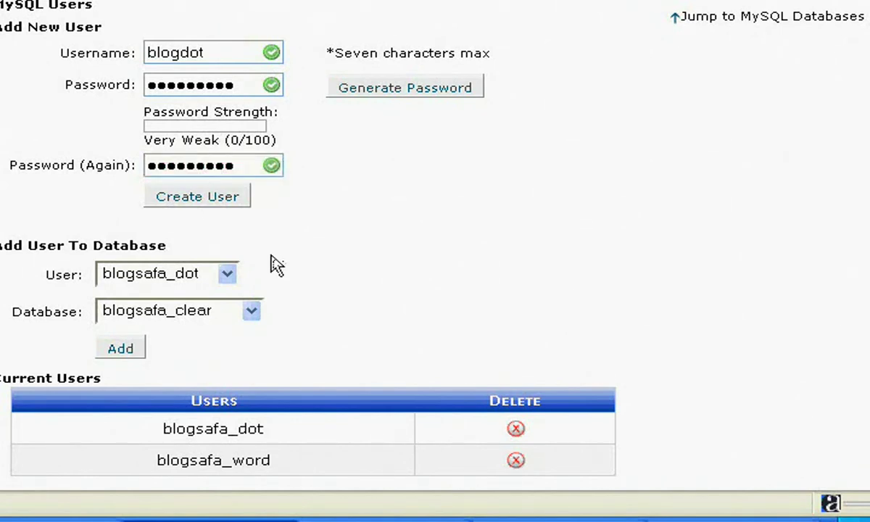
left_click(201, 202)
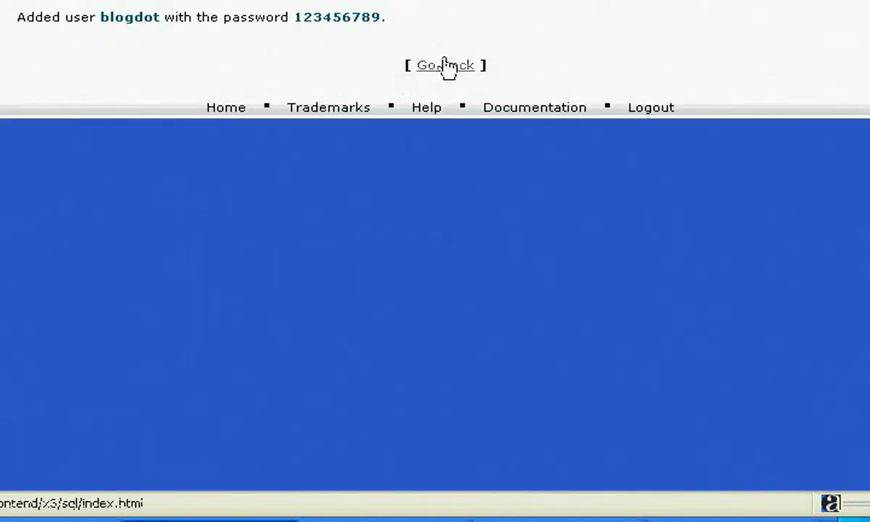
Step: Add user blogsafa_blogdot to database blogsafa_dotclear with ALL PRIVILEGES
left_click(448, 69)
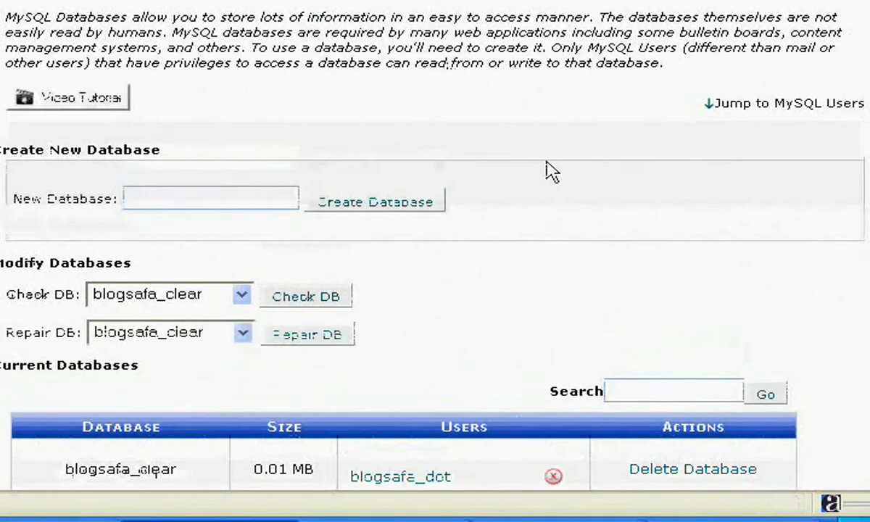
scroll(435, 290, "down", 9)
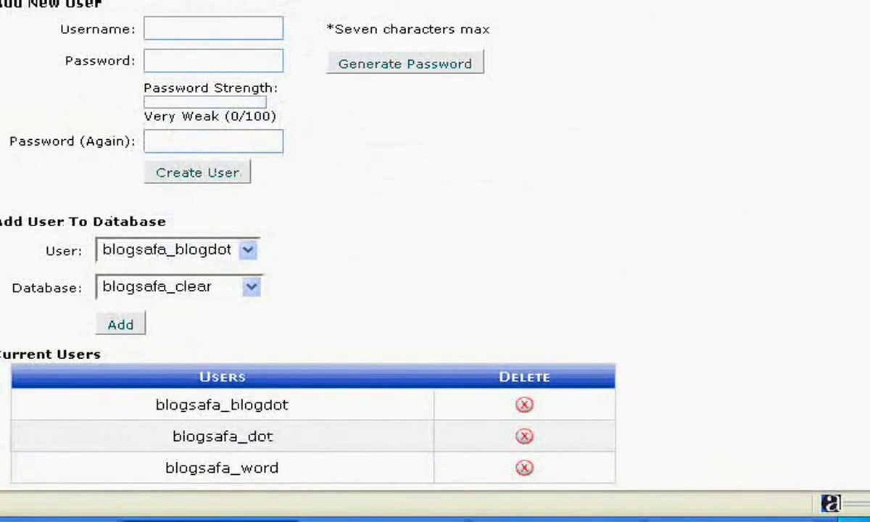
left_click_drag(45, 250, 14, 323)
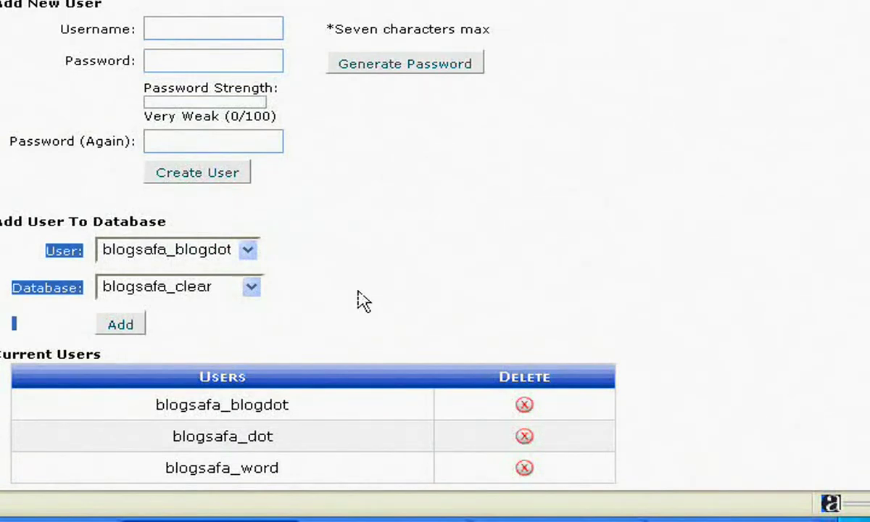
left_click(276, 281)
left_click(248, 250)
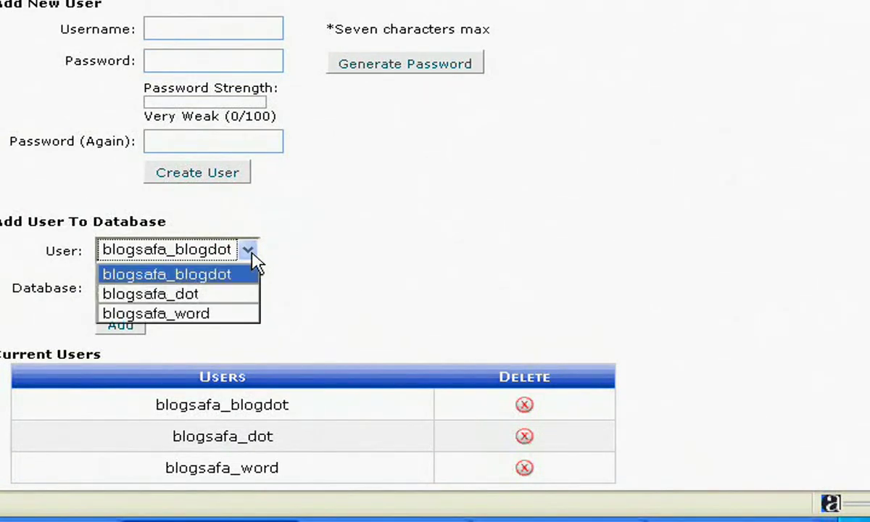
left_click(251, 255)
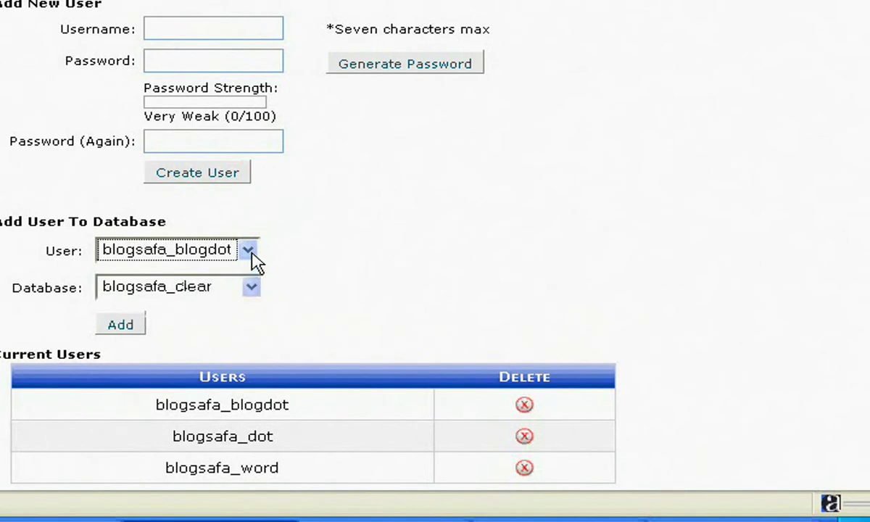
left_click(251, 290)
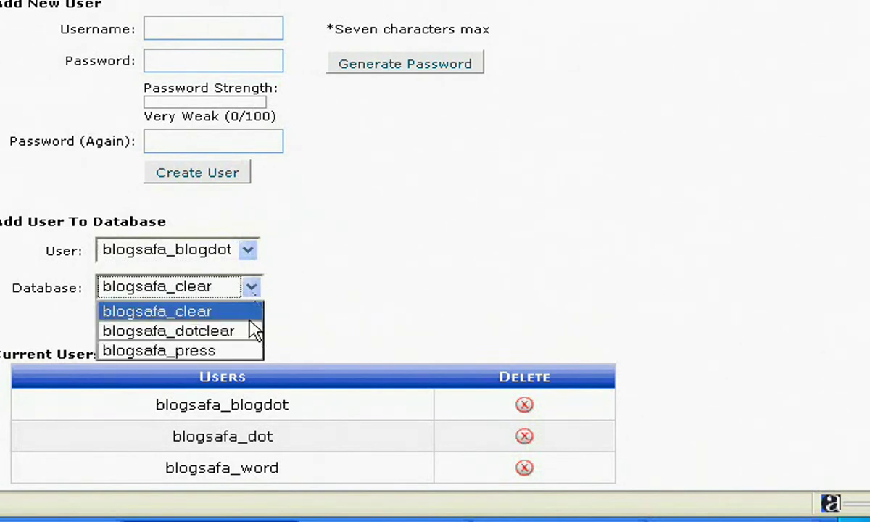
left_click(195, 332)
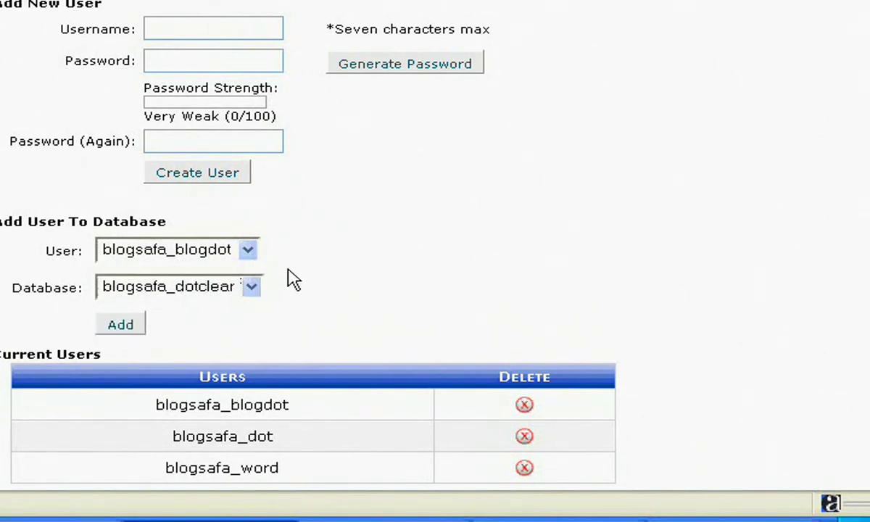
left_click(120, 327)
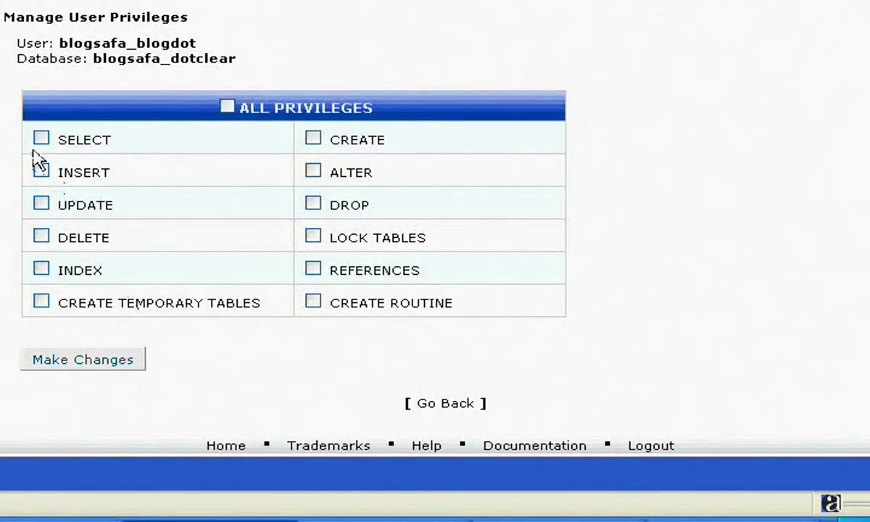
left_click(226, 110)
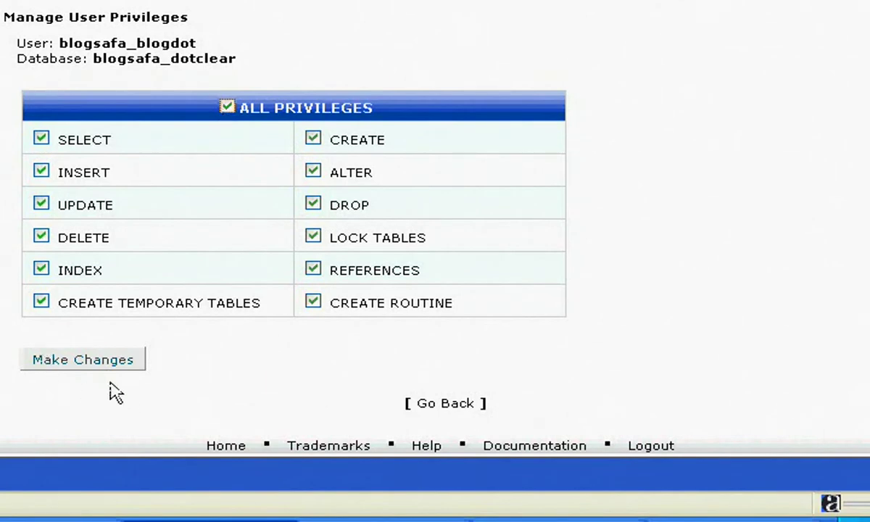
left_click(97, 362)
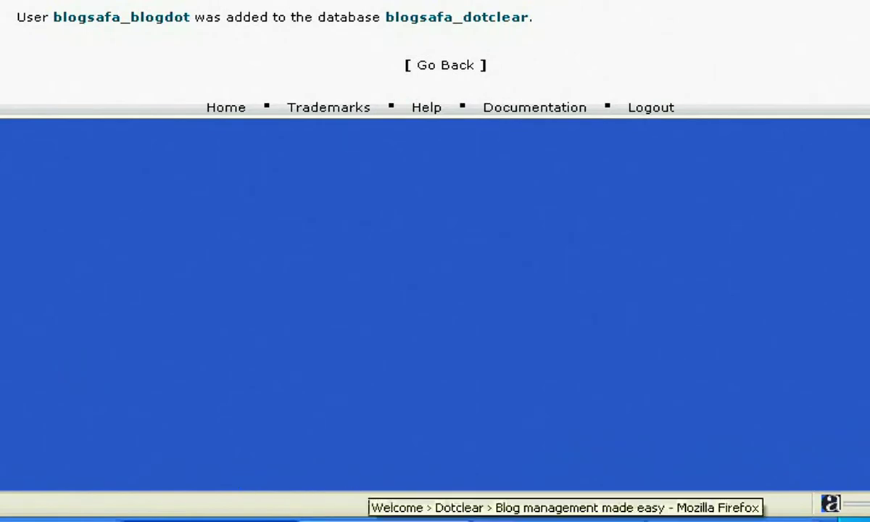
Step: Go from the Dotclear download page to the installation documentation and read its Prerequisites
left_click(363, 519)
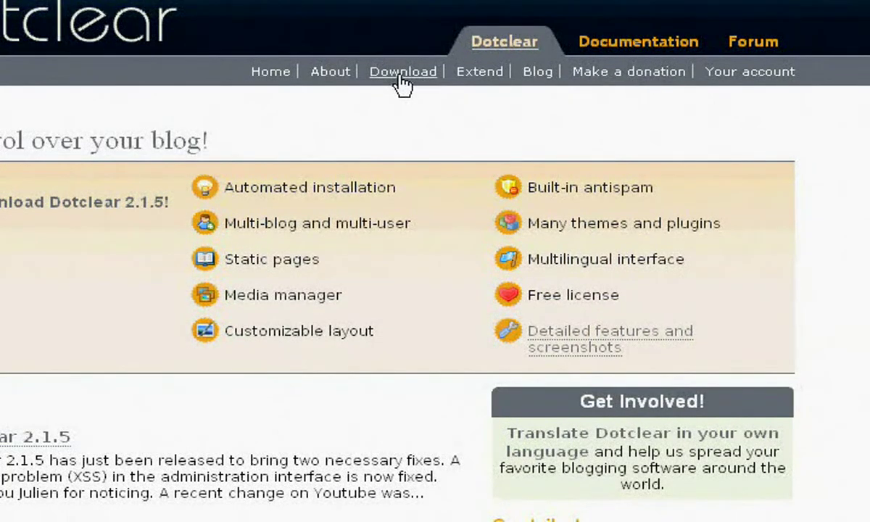
left_click(400, 75)
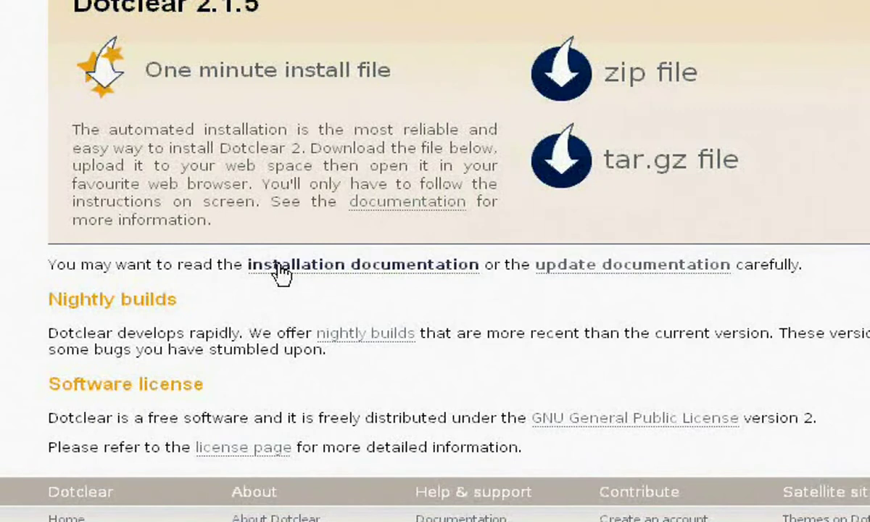
left_click(280, 272)
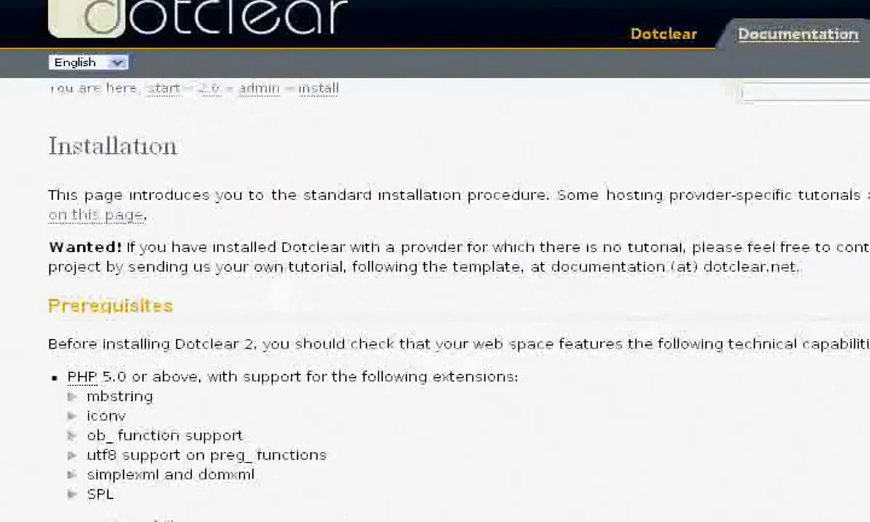
scroll(435, 290, "down", 5)
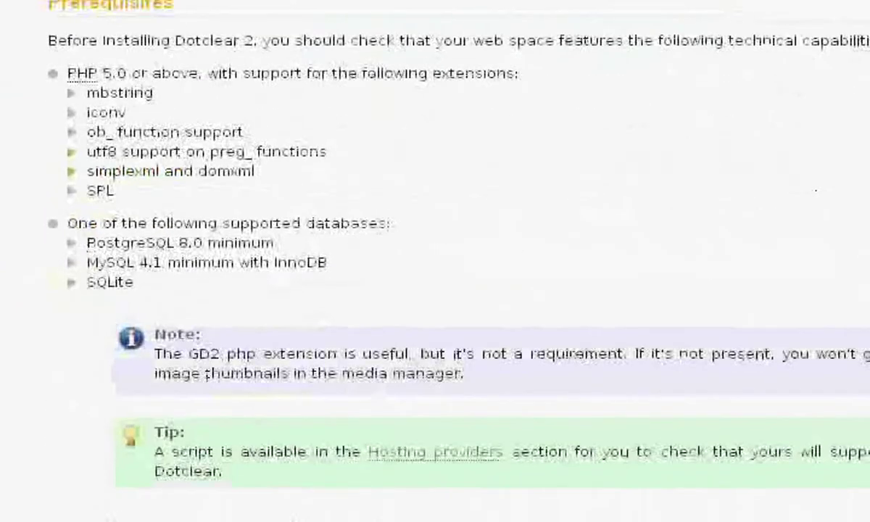
scroll(435, 261, "down", 6)
scroll(435, 261, "down", 3)
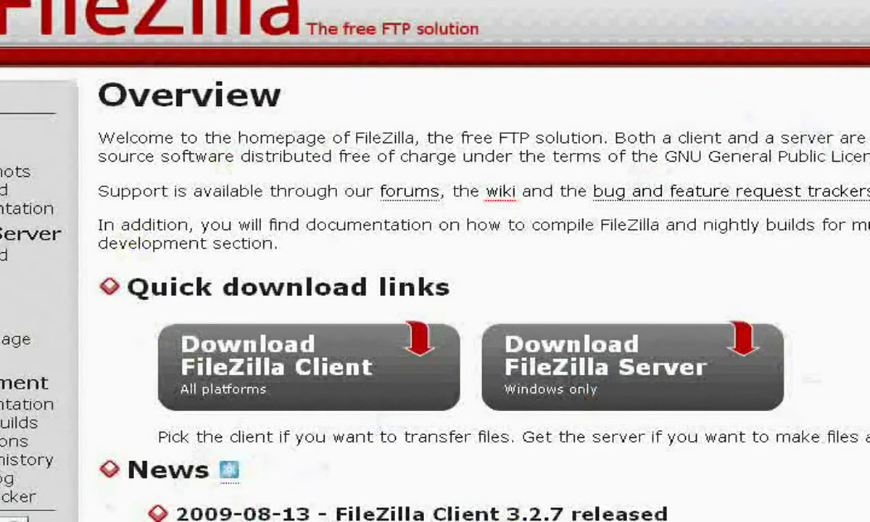
Step: Choose 'Download FileZilla Client' on the FileZilla homepage
left_click(308, 379)
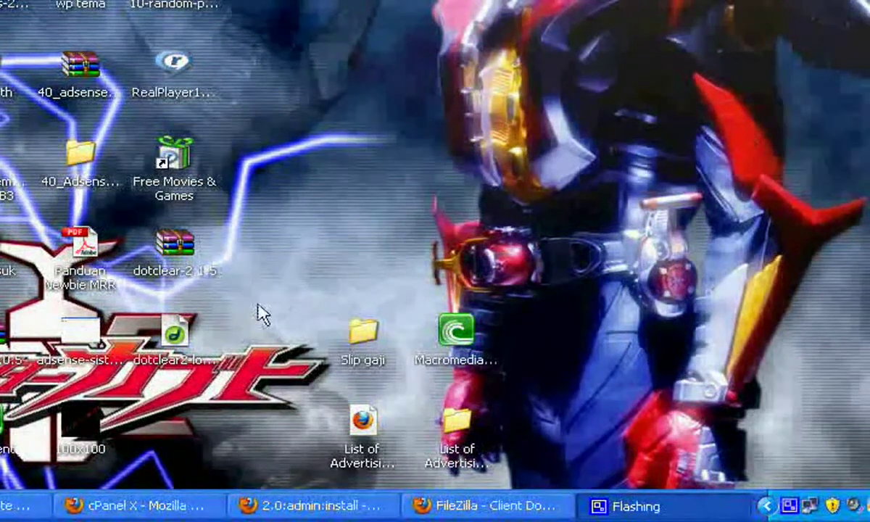
Step: Extract dotclear-2.1.5 with WinRAR and move dotclear2-loader into the dotclear folder
left_click(166, 250)
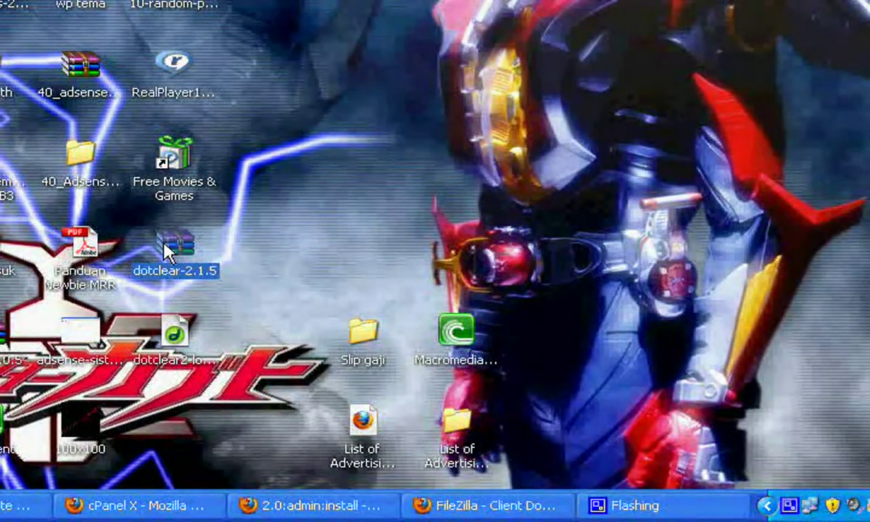
right_click(166, 250)
left_click(192, 5)
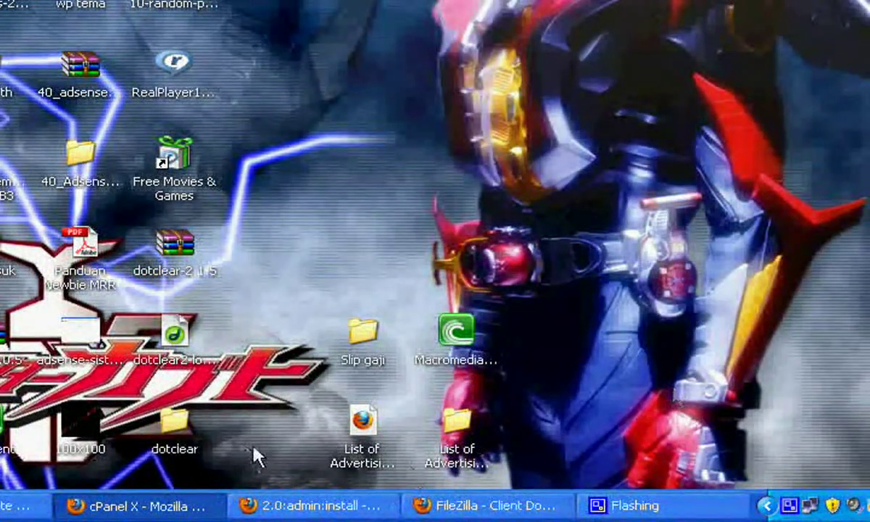
left_click(174, 335)
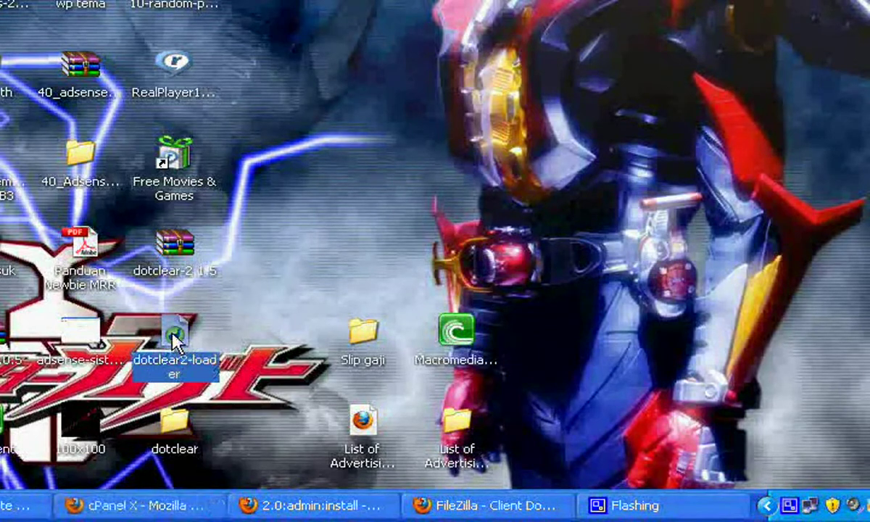
left_click_drag(175, 335, 178, 430)
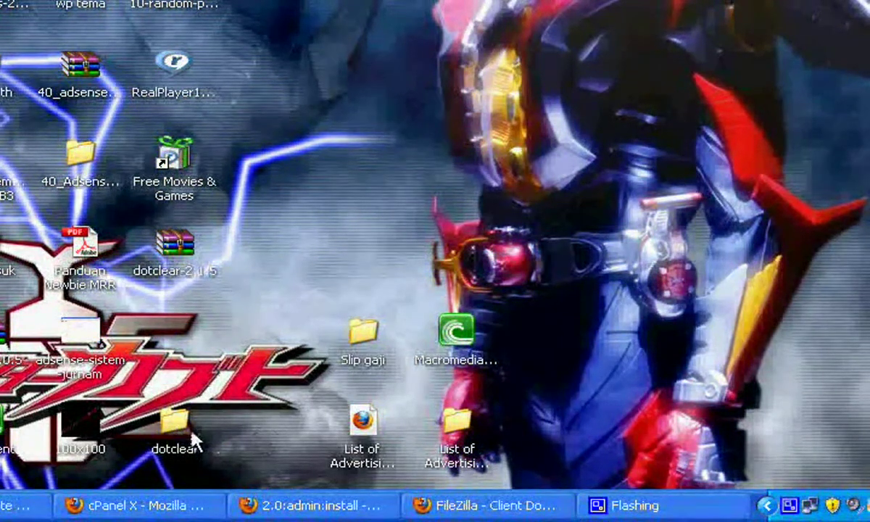
Step: Open the dotclear folder's inc subfolder and select config.php.in
left_click(177, 428)
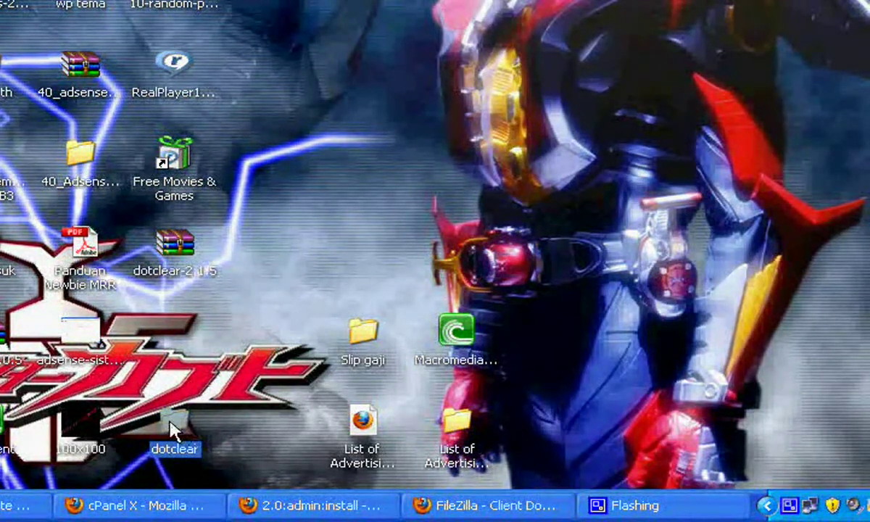
double_click(172, 426)
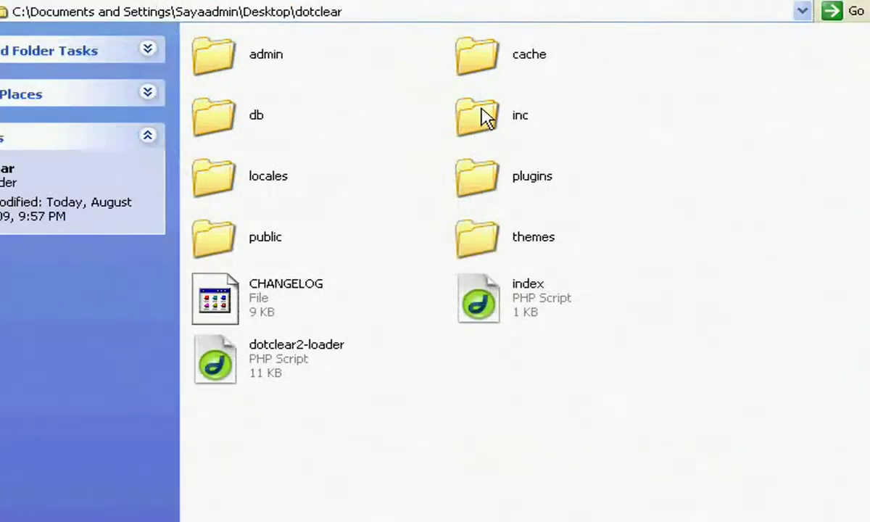
left_click(485, 117)
double_click(484, 117)
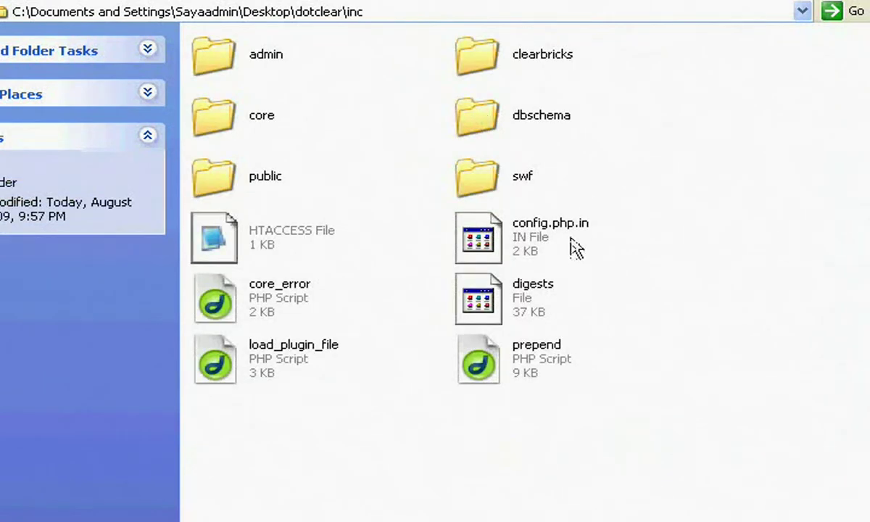
left_click(576, 234)
Step: Rename config.php.in to config.php, then return to the dotclear folder and close it
right_click(576, 234)
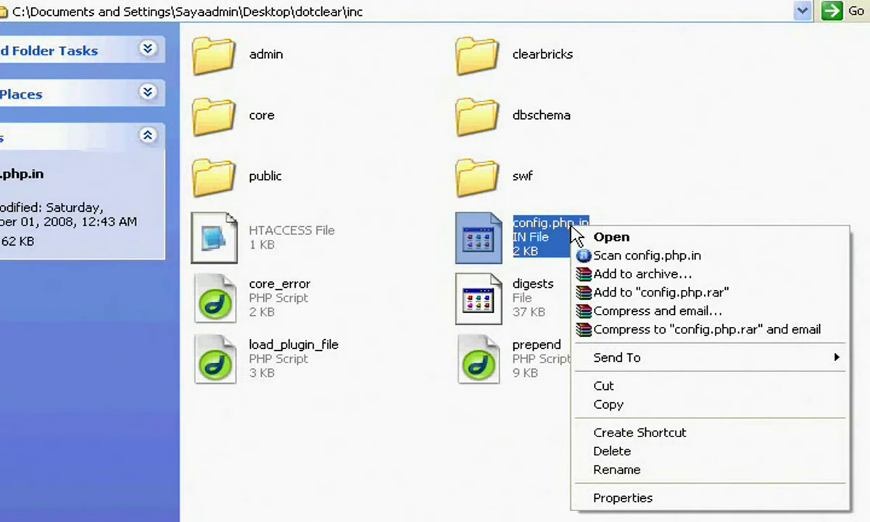
left_click(662, 475)
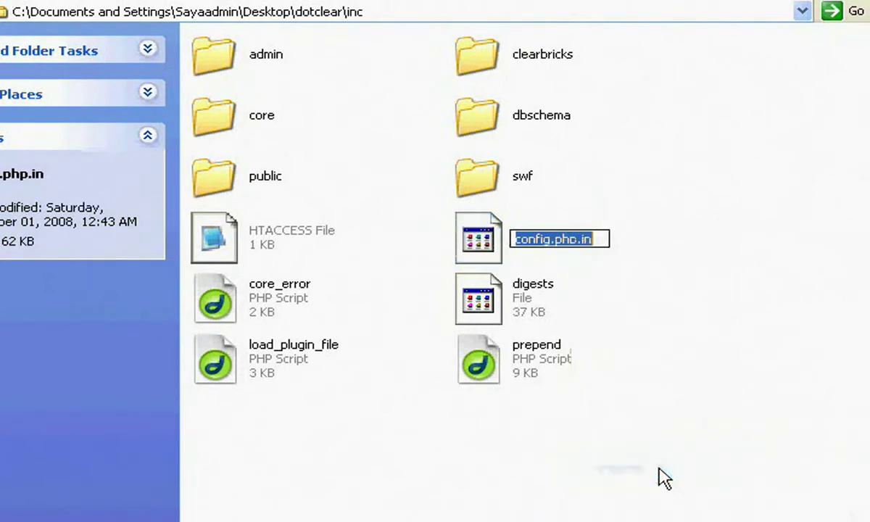
key("End")
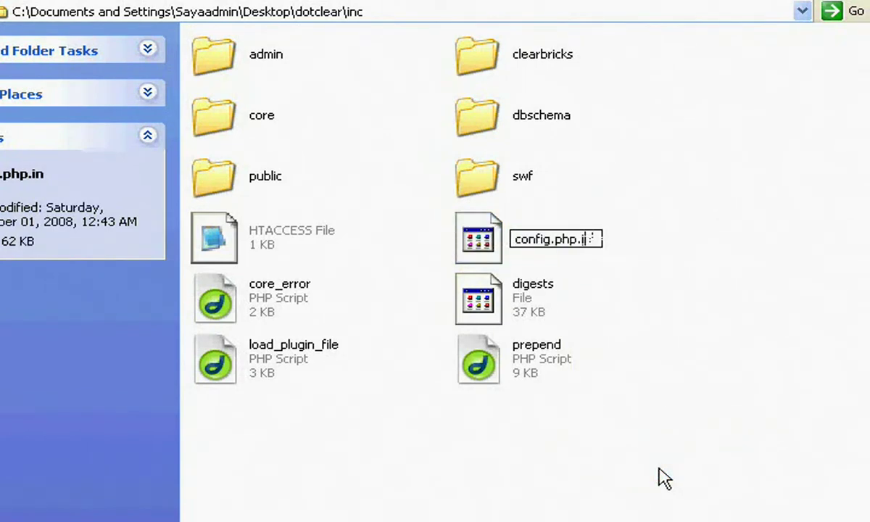
key("BackSpace")
left_click(694, 394)
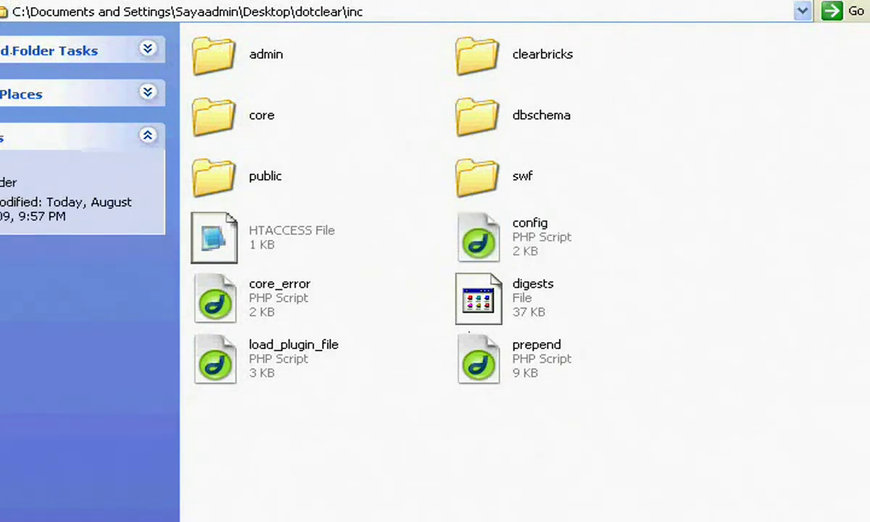
key("BackSpace")
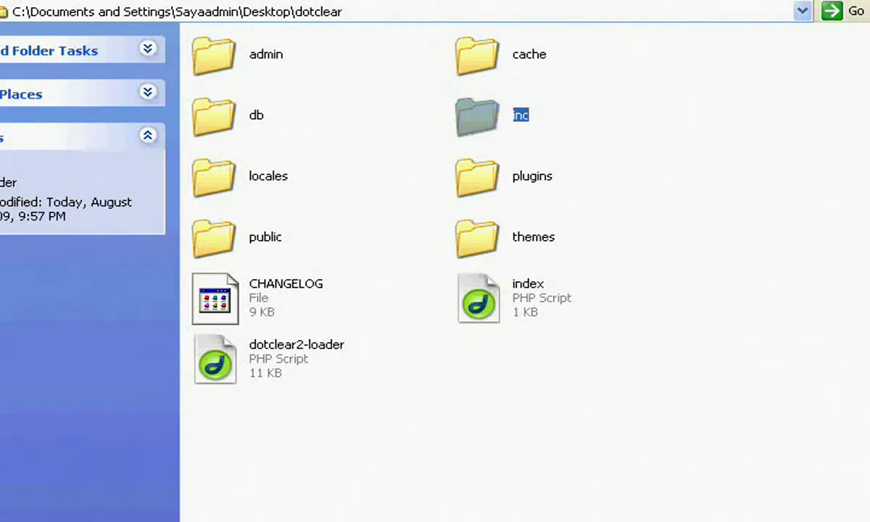
key("super+d")
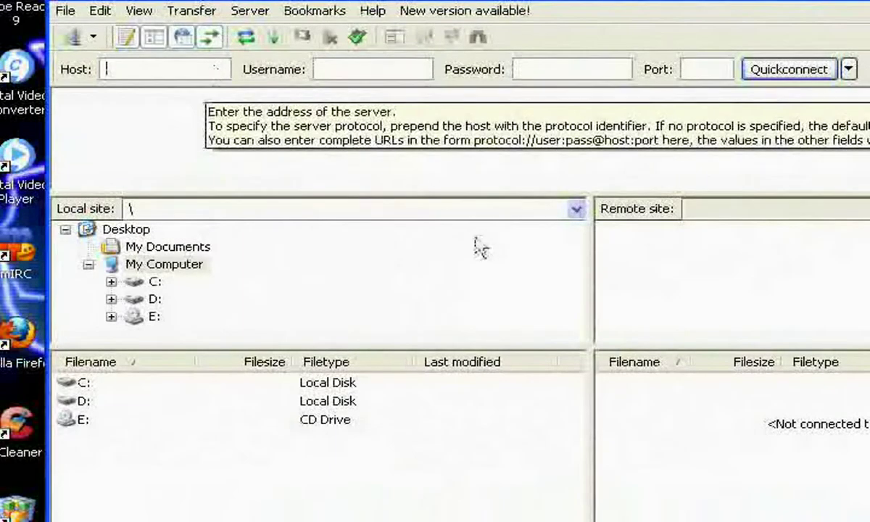
Step: Quickconnect to ftp.blogsafar.com with the FTP username and password
type("ftp.")
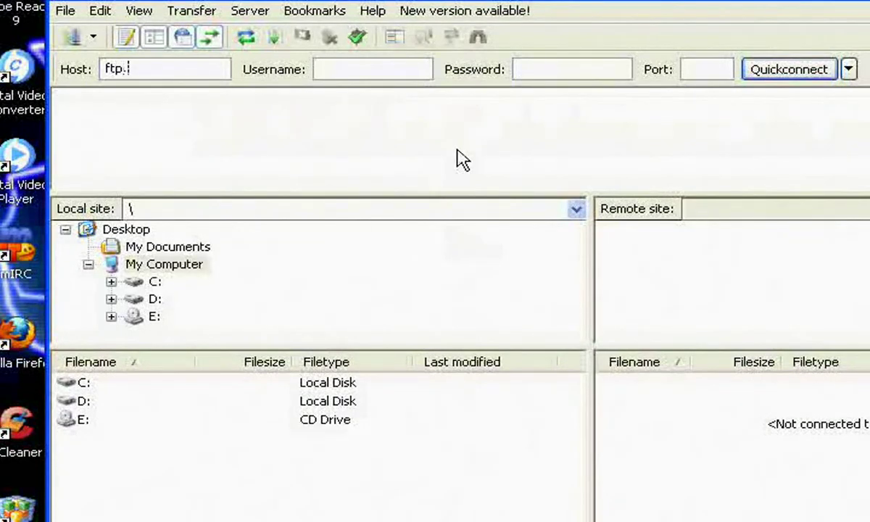
type("blogsafar.com")
left_click(413, 74)
type("blo")
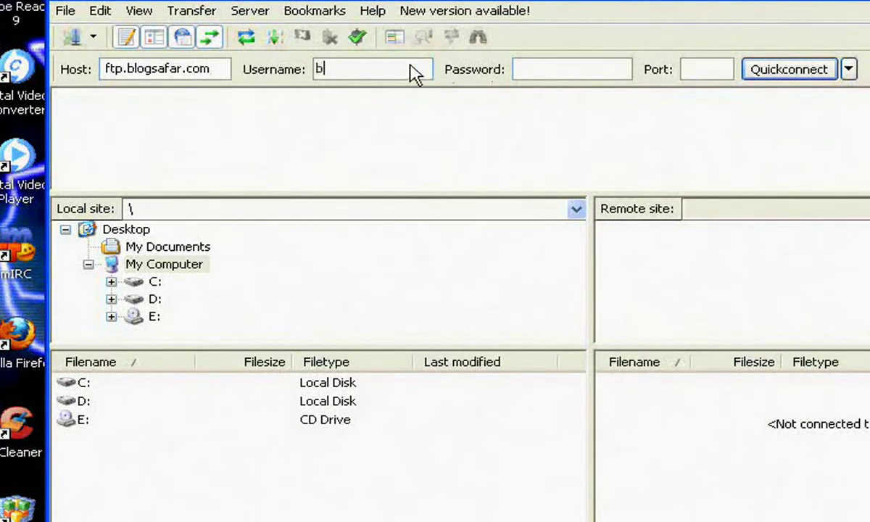
left_click(590, 72)
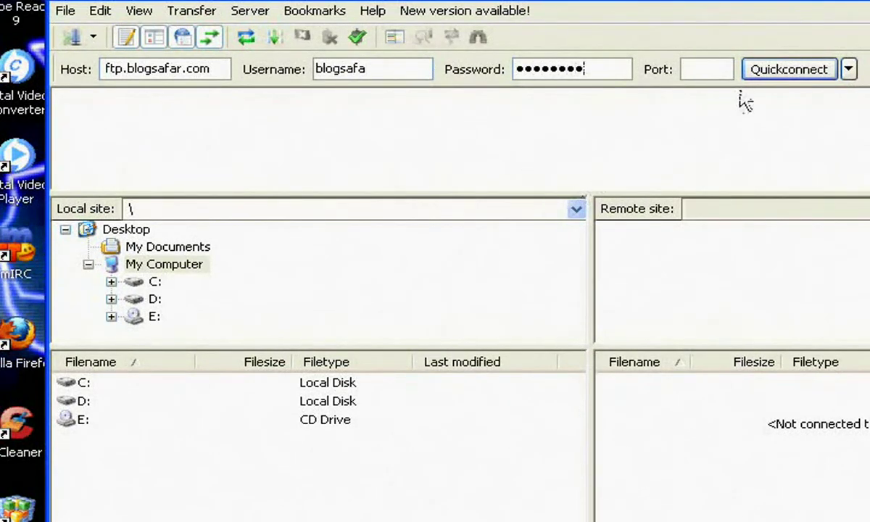
left_click(783, 72)
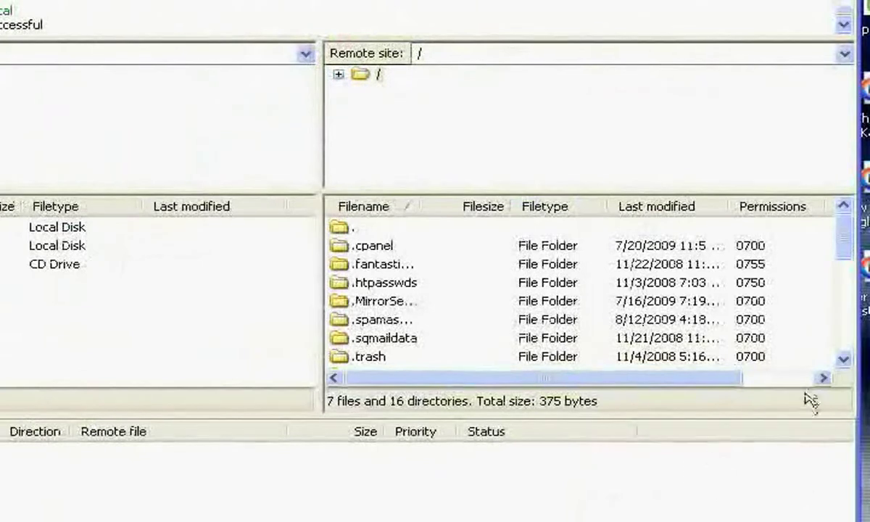
left_click(843, 349)
left_click(845, 301)
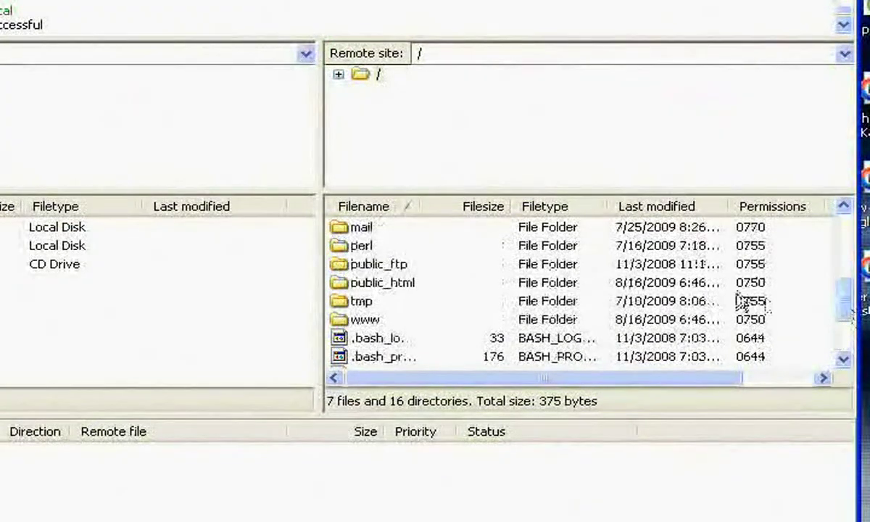
Step: Open the remote /public_html/ms folder
left_click(349, 284)
double_click(352, 284)
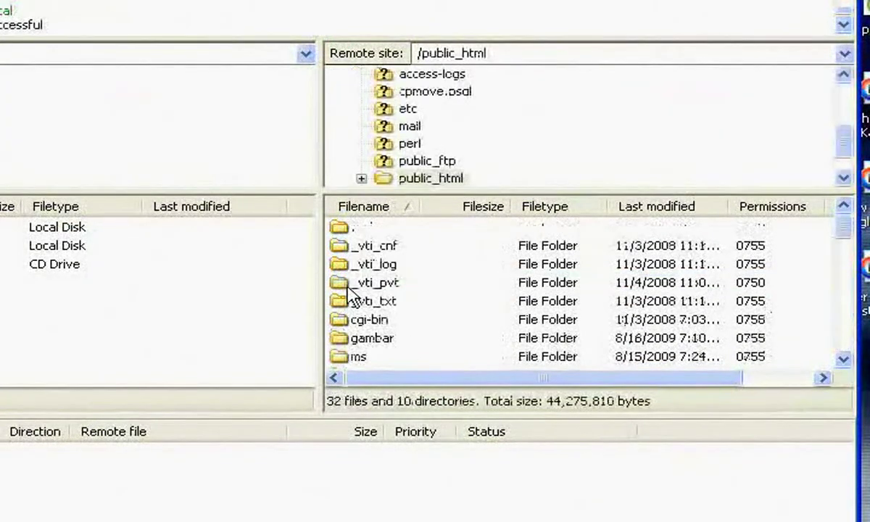
left_click(349, 359)
double_click(349, 358)
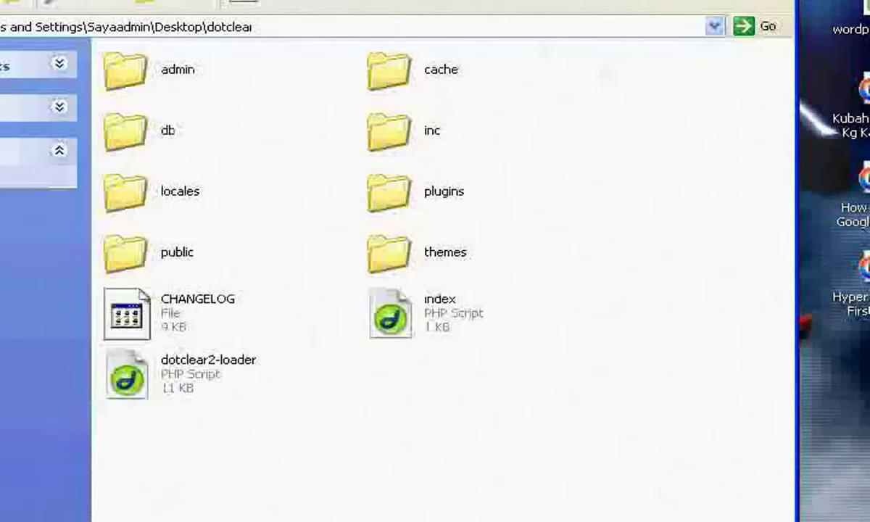
Step: Select every file in the local dotclear folder and drag them into remote /public_html/ms
left_click_drag(599, 498, 101, 62)
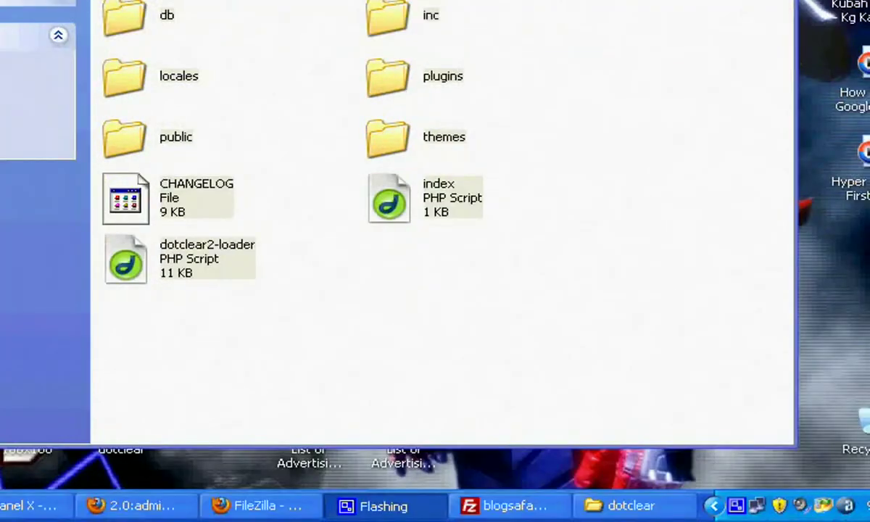
left_click_drag(607, 381, 111, 1)
left_click_drag(373, 192, 573, 177)
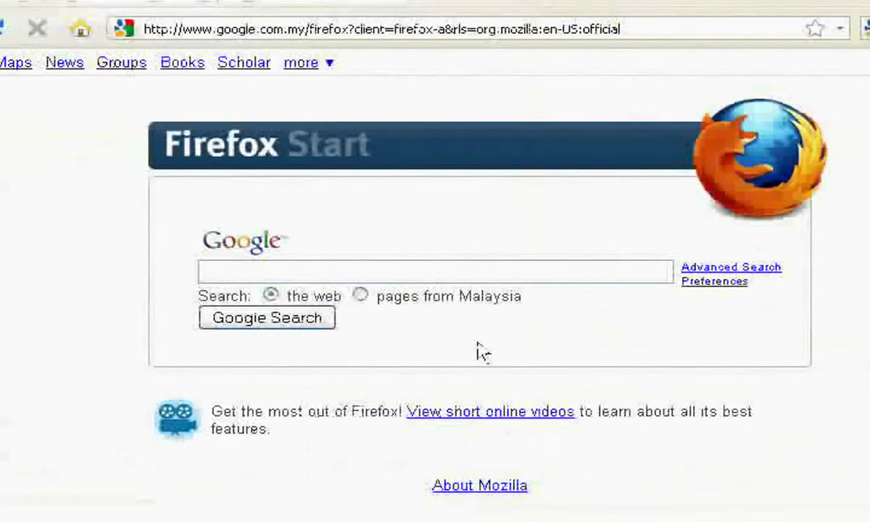
Step: Load ms.blogsafar.com/dotclear2-loader.php, retrieve and unzip Dotclear 2, then choose Install now
left_click(324, 40)
type("ms.")
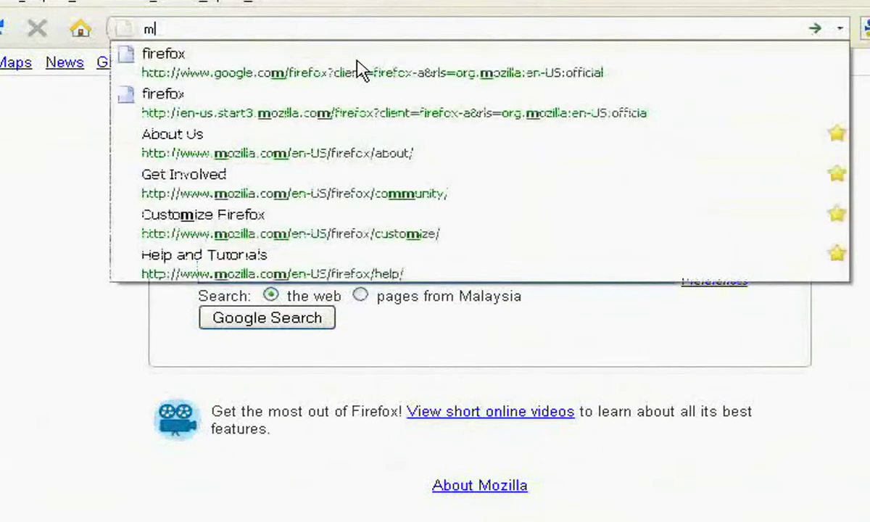
type("blogsafar.com/dotclear2-loader.")
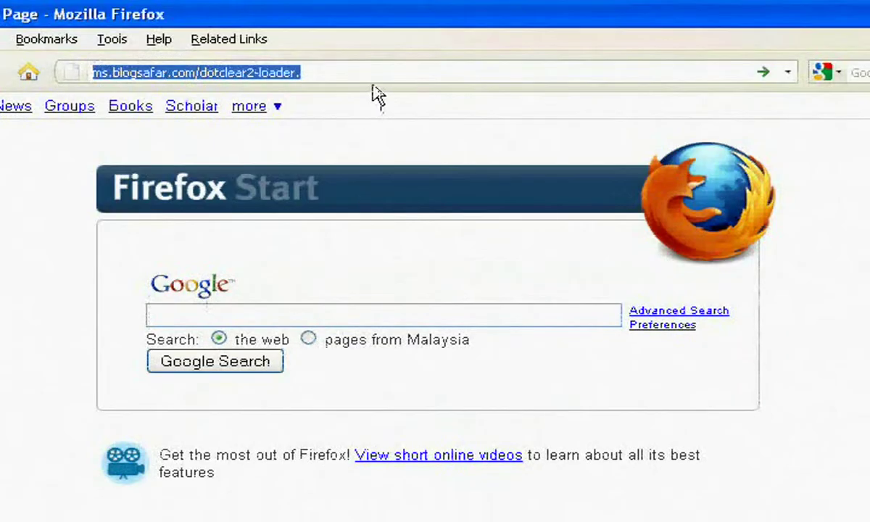
left_click(421, 25)
type(".php")
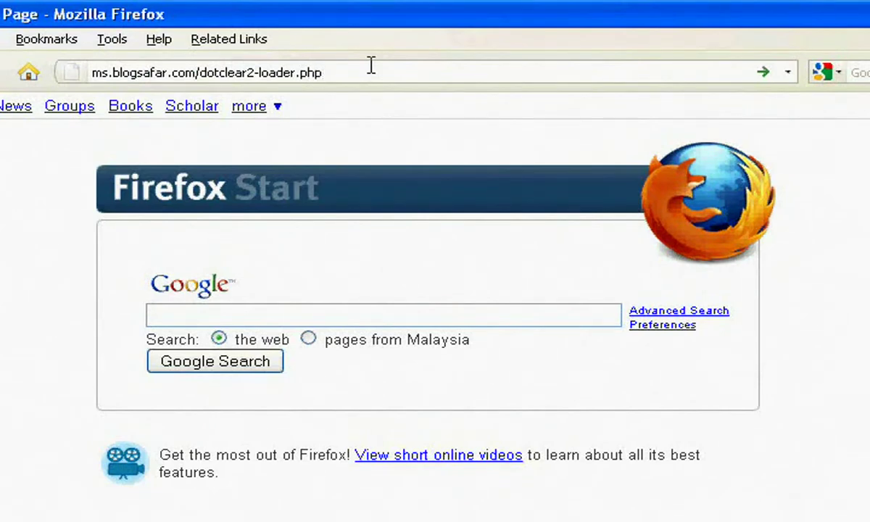
key("Return")
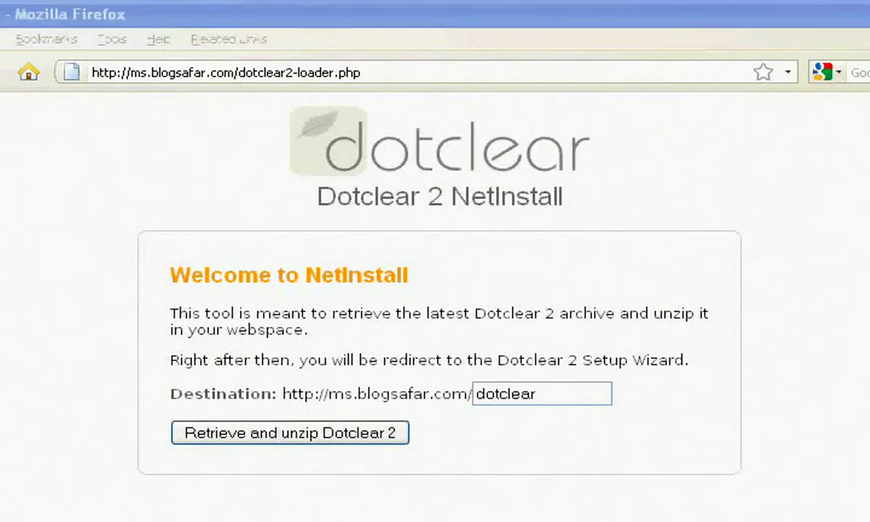
left_click(328, 438)
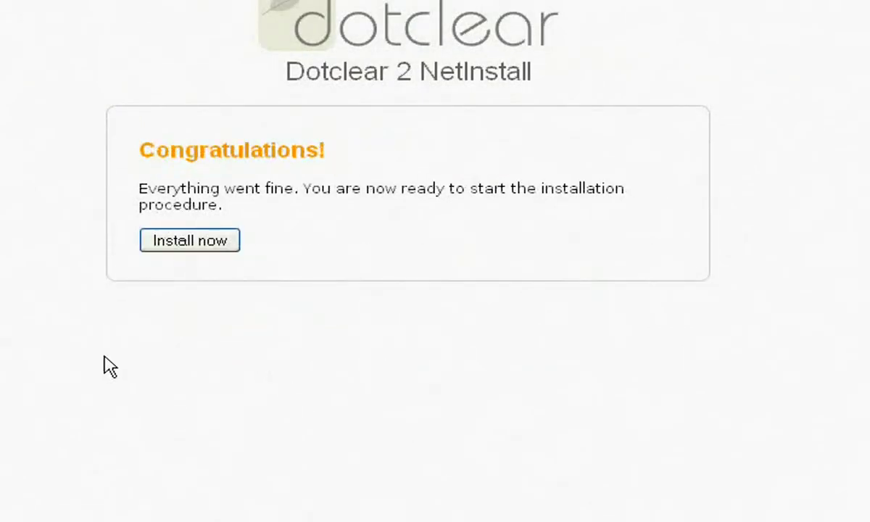
left_click(191, 243)
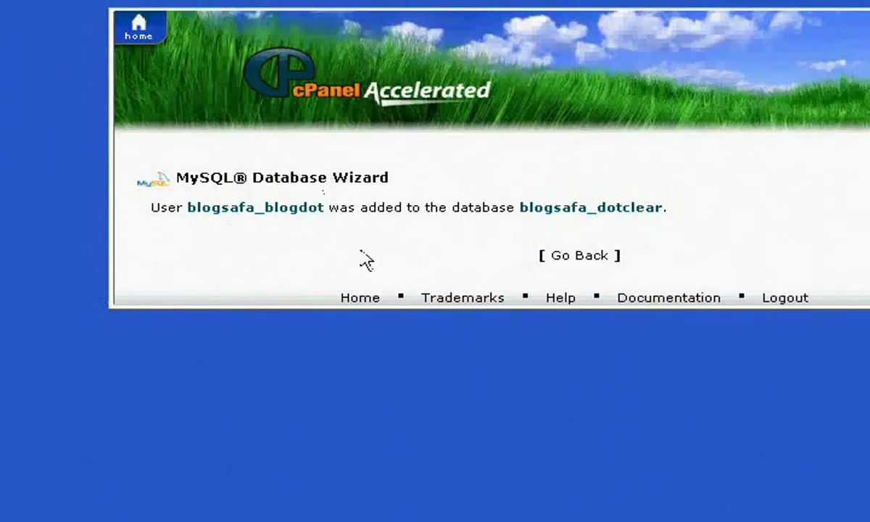
Step: Copy the database user blogsafa_blogdot from cPanel into Dotclear's Database User Name field
left_click_drag(328, 207, 190, 200)
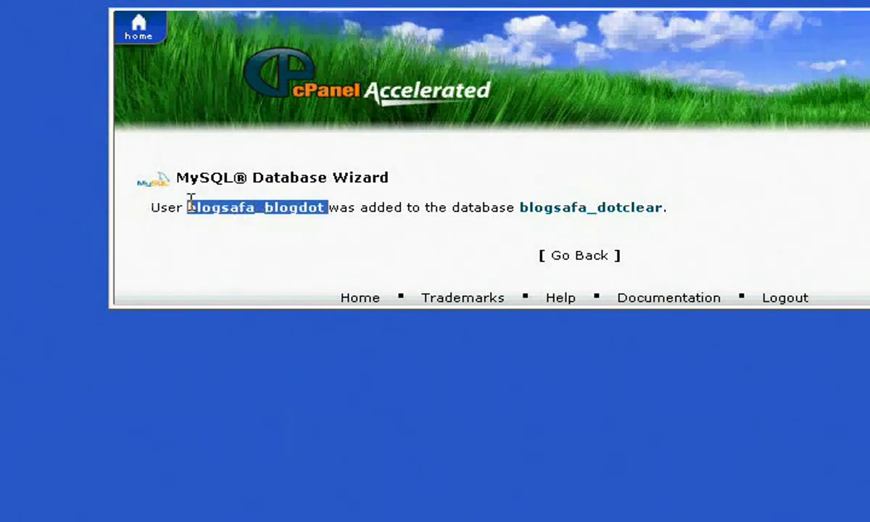
right_click(265, 215)
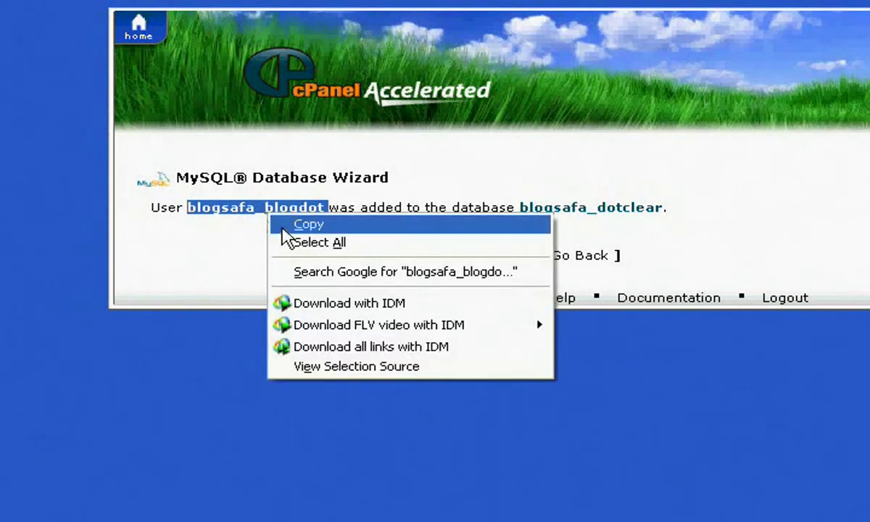
left_click(305, 225)
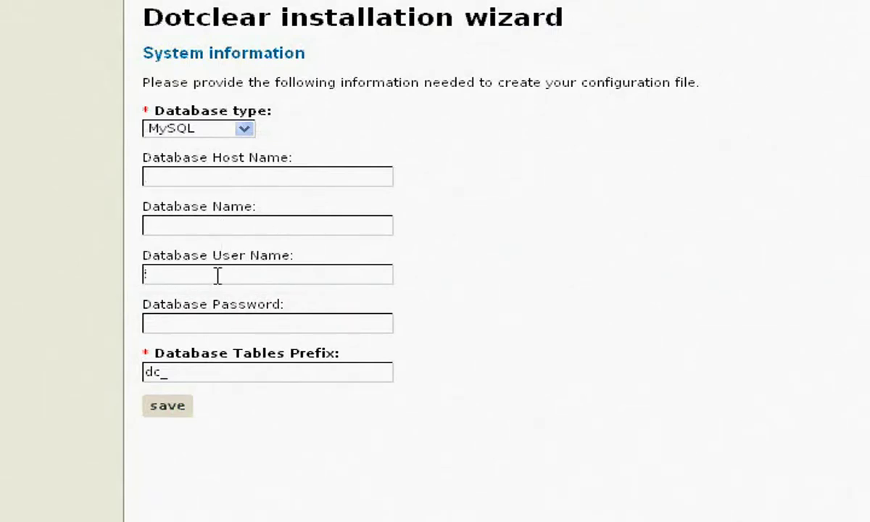
right_click(217, 276)
left_click(305, 357)
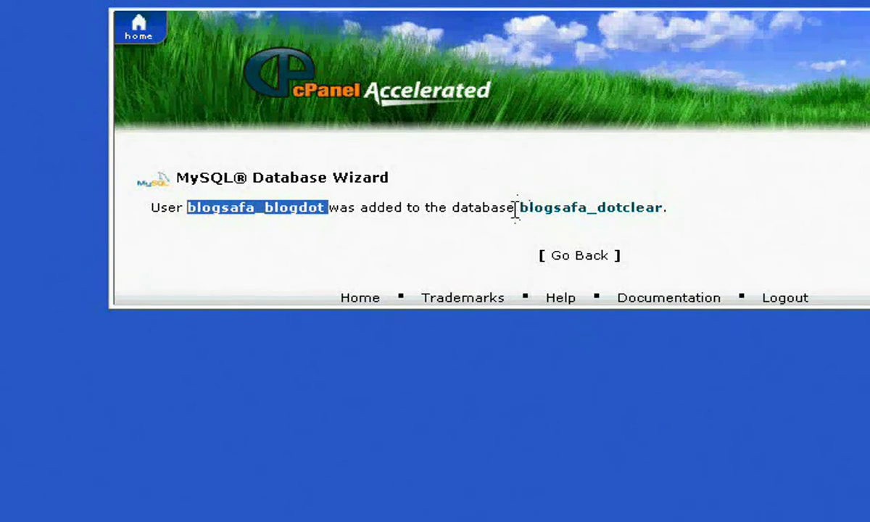
Step: Copy the database name blogsafa_dotclear from cPanel into the Database Name field
left_click(516, 208)
left_click_drag(515, 208, 661, 225)
right_click(654, 212)
left_click(689, 223)
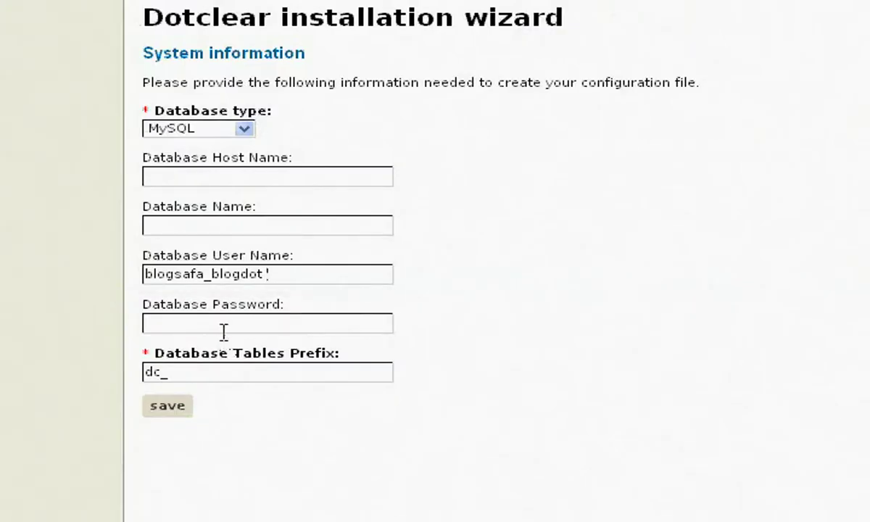
left_click(200, 227)
right_click(197, 225)
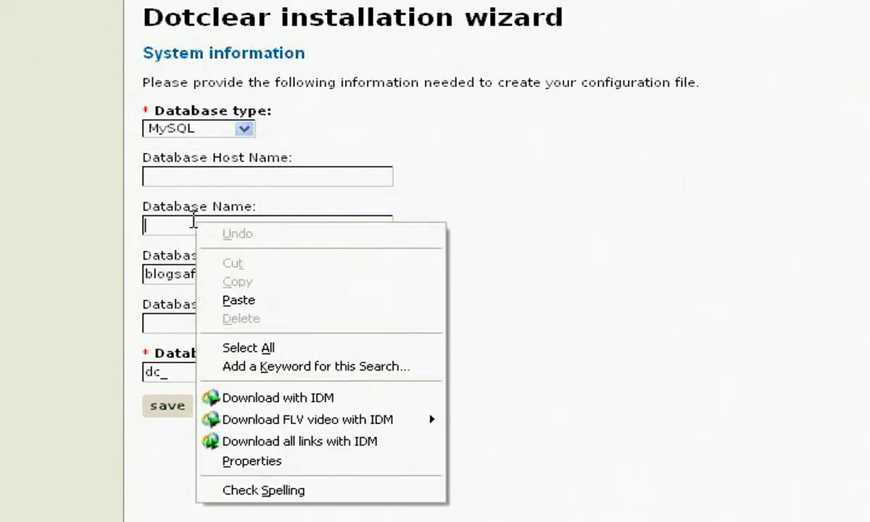
left_click(227, 300)
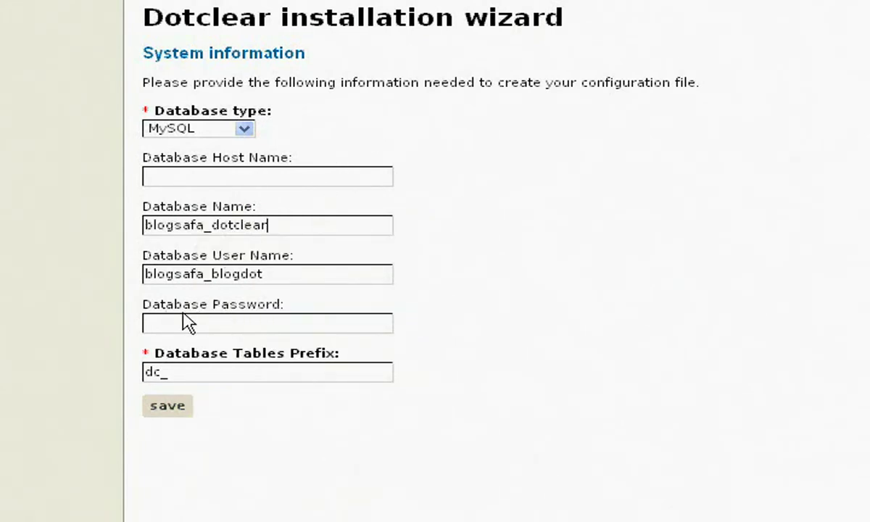
Step: Enter the database password and save the database configuration with prefix dc_
left_click(149, 323)
type("••••••")
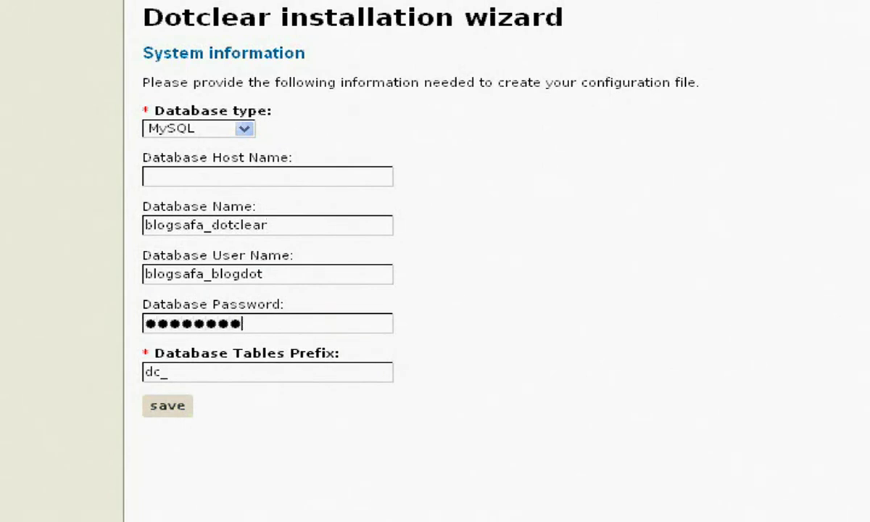
left_click(171, 412)
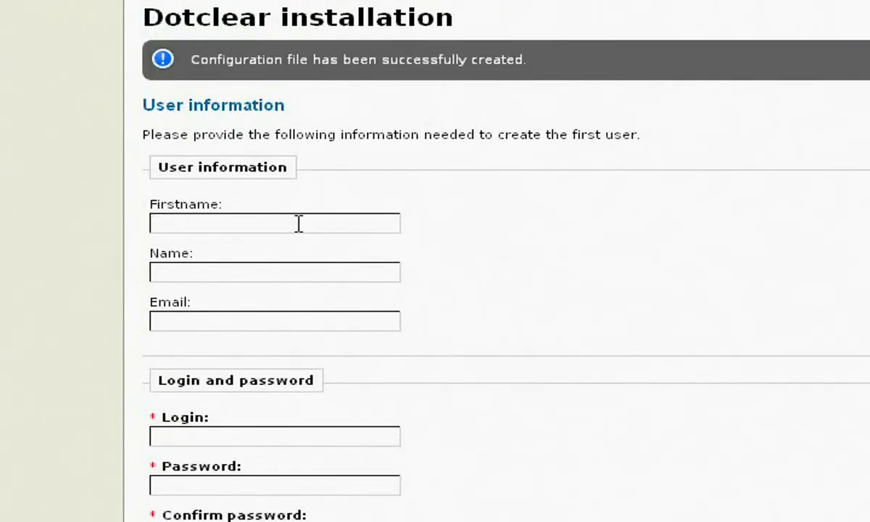
Step: Enter the first user's first name, last name and e-mail address
left_click(298, 223)
type("Blogsafa")
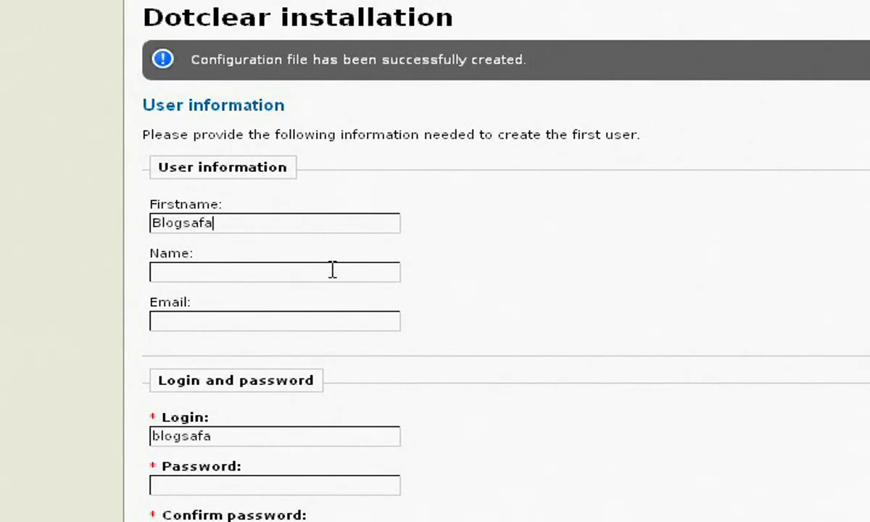
left_click(332, 270)
type("saffa")
left_click(337, 324)
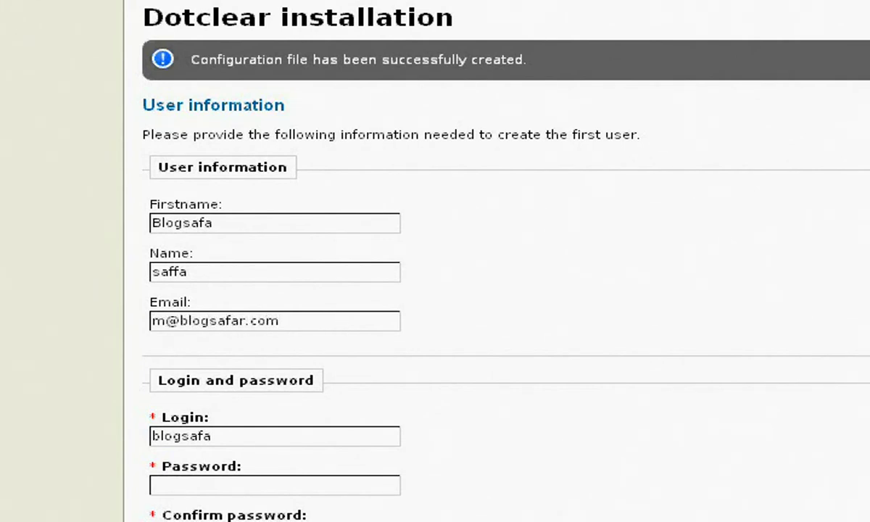
Step: Enter the user's login and password, then save to finish the installation
scroll(471, 261, "down", 3)
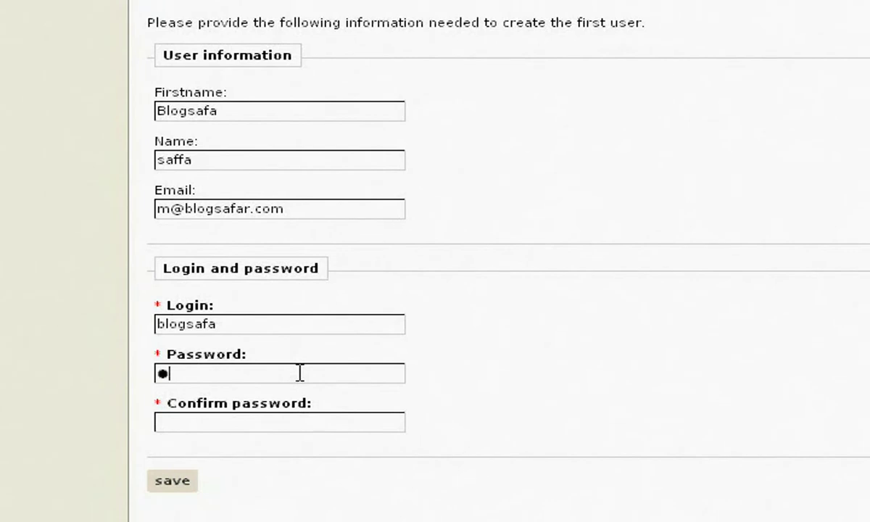
type("***")
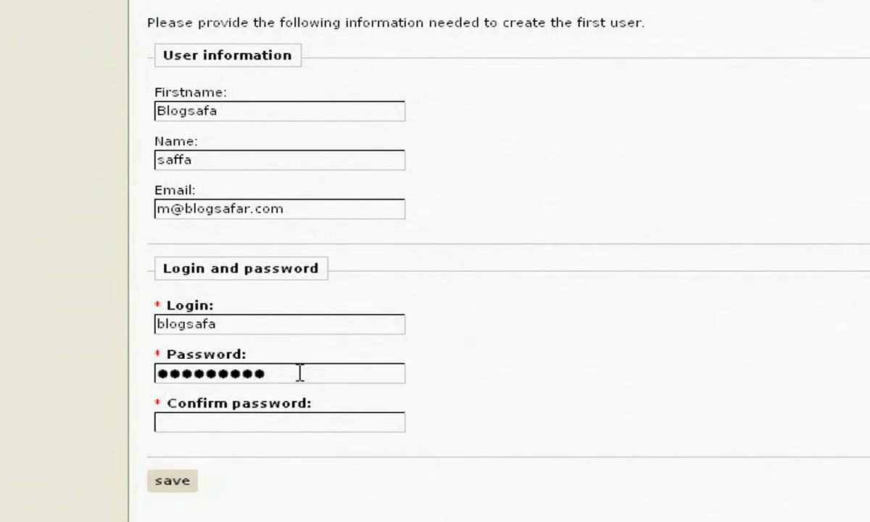
type("*********")
left_click(174, 482)
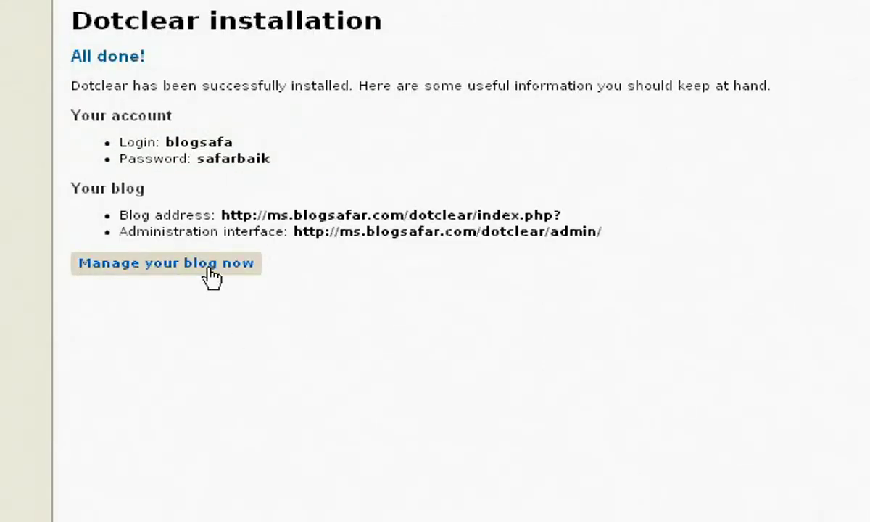
Step: Go to the new blog's admin dashboard via Manage your blog now
left_click(212, 276)
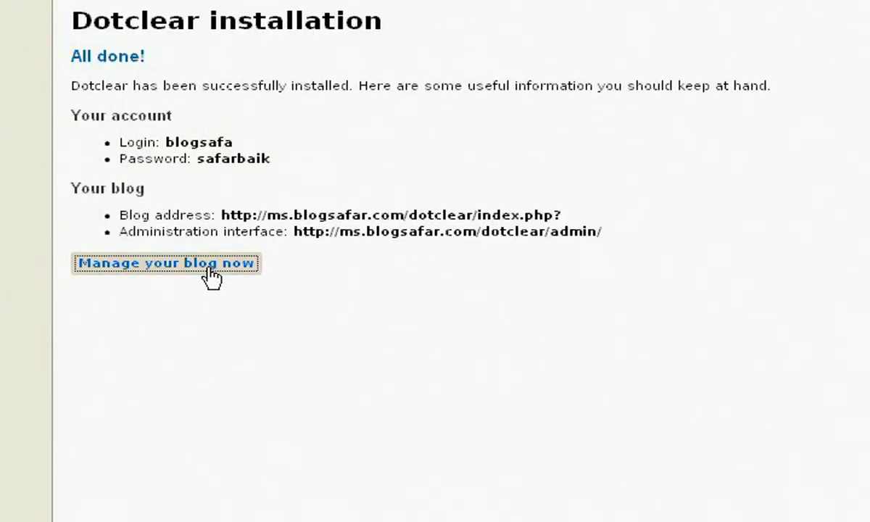